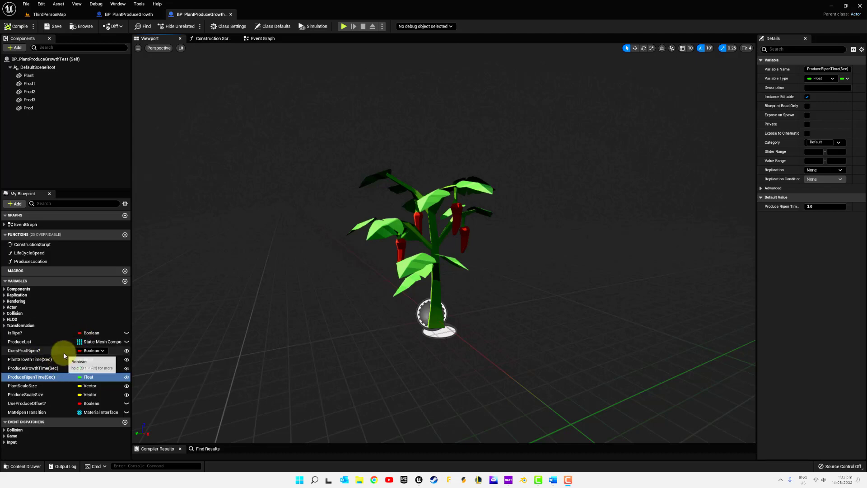
Step: Select the DoesProdRipen? Boolean variable to show its settings and its default value of true
{"action": "left_click", "coordinate": [63, 351]}
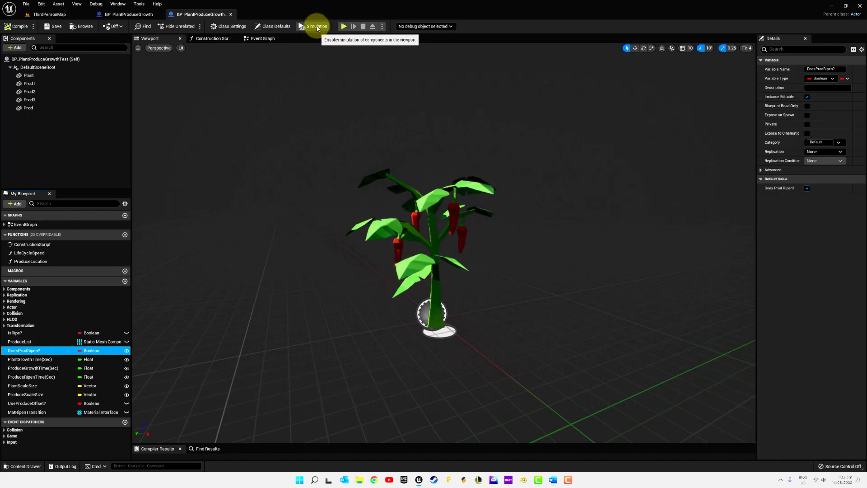
Step: Simulate the Blueprint's components so the chili plant regrows with its red peppers
{"action": "left_click", "coordinate": [316, 27]}
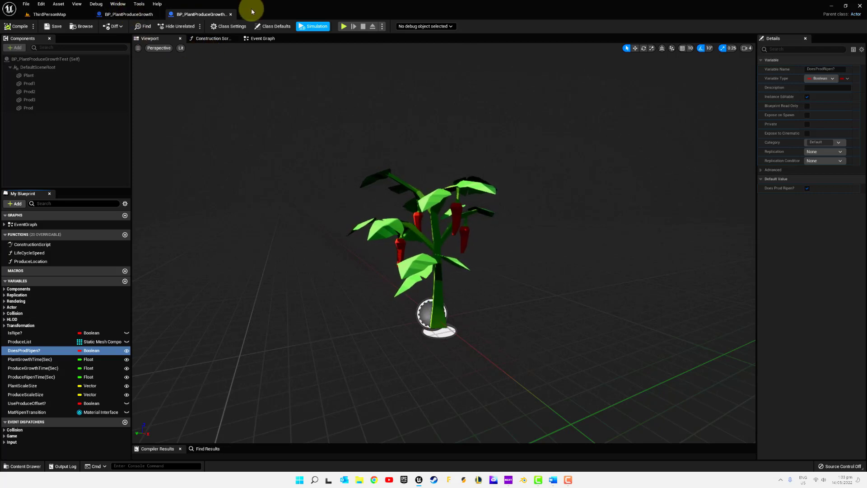
Step: Minimise the editor and switch to the Unreal Project Browser window
{"action": "left_click", "coordinate": [831, 5]}
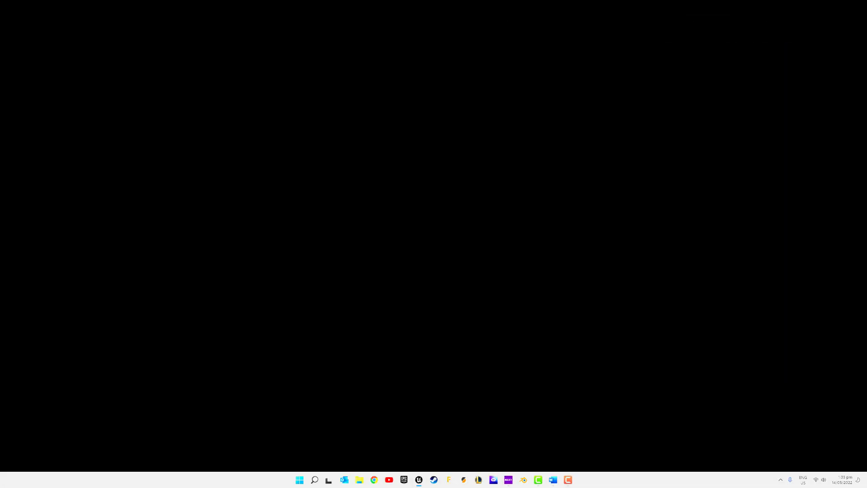
{"action": "left_click", "coordinate": [419, 481]}
{"action": "left_click", "coordinate": [409, 440]}
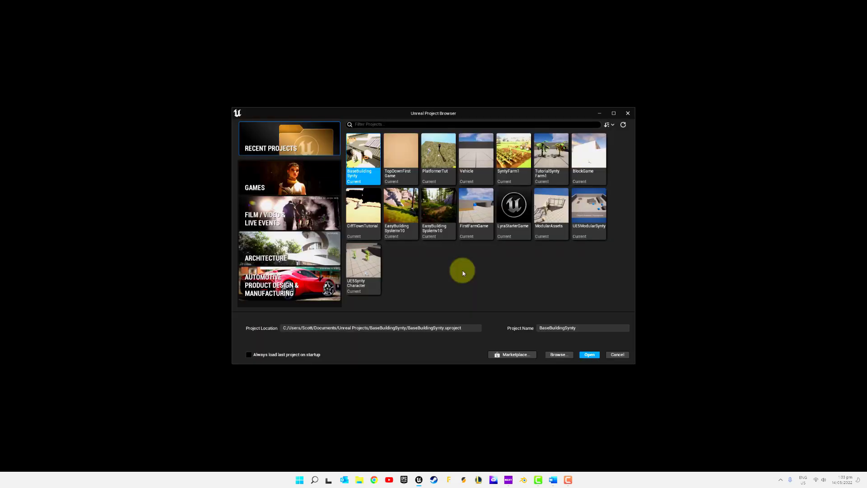
Step: Choose the Games > Third Person template and name the project TutSyntyFarmCrop
{"action": "left_click", "coordinate": [277, 179]}
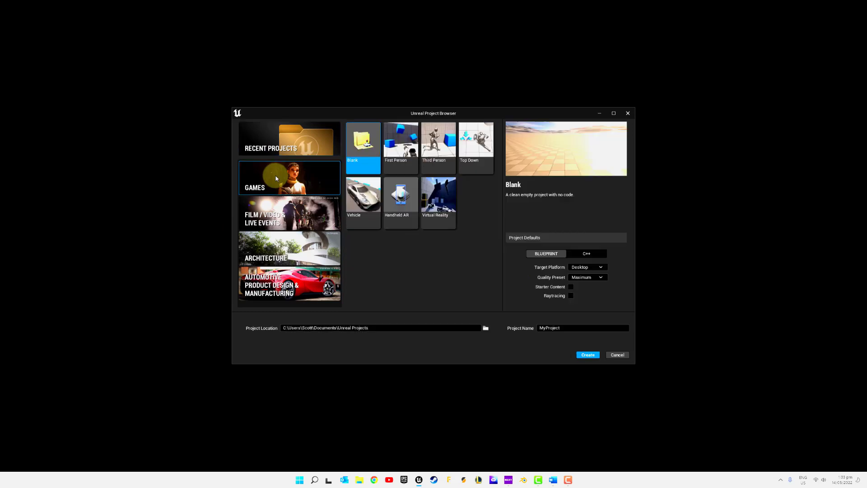
{"action": "left_click", "coordinate": [442, 141]}
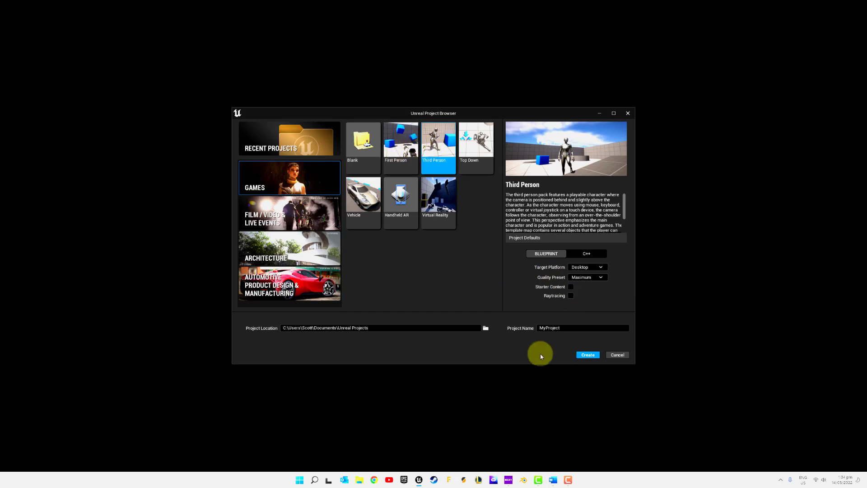
{"action": "left_click", "coordinate": [568, 327]}
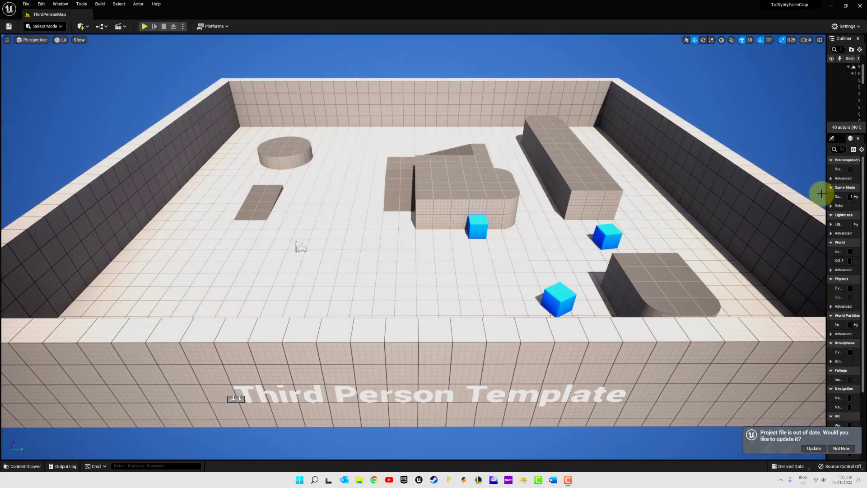
Step: Widen the side panels, update the project file, and create a Plants folder under Content
{"action": "left_click_drag", "start_coordinate": [826, 193], "coordinate": [697, 188]}
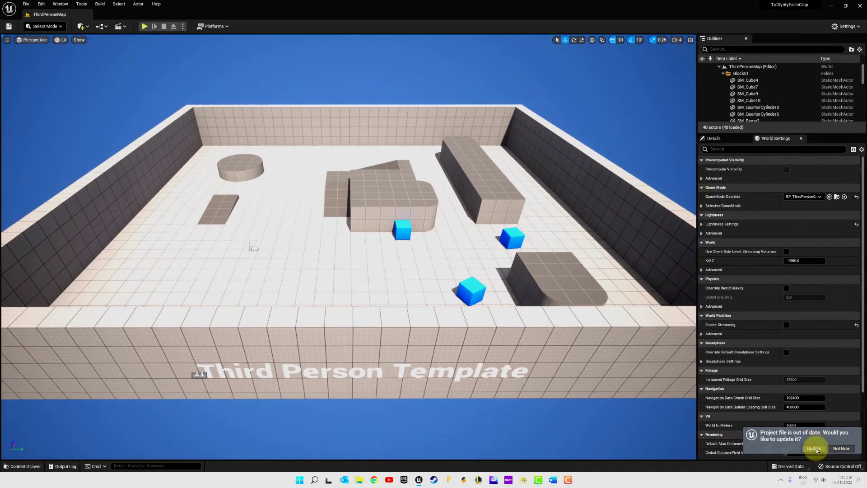
{"action": "left_click", "coordinate": [804, 448]}
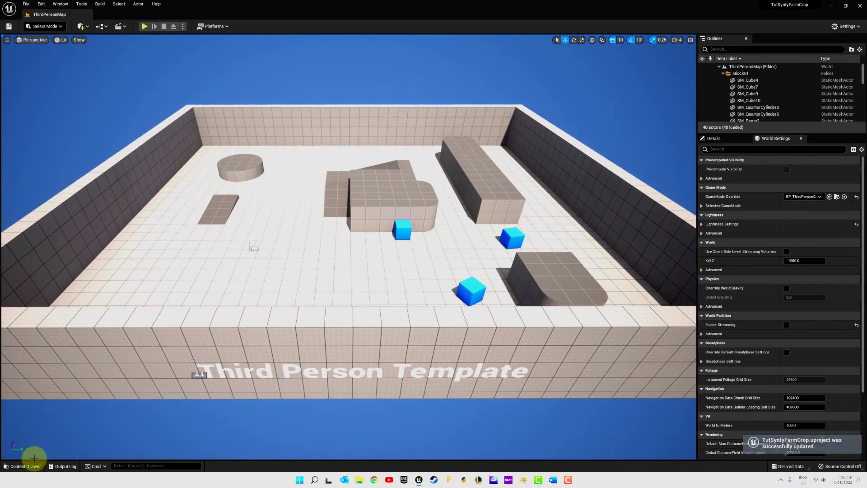
{"action": "left_click", "coordinate": [25, 466]}
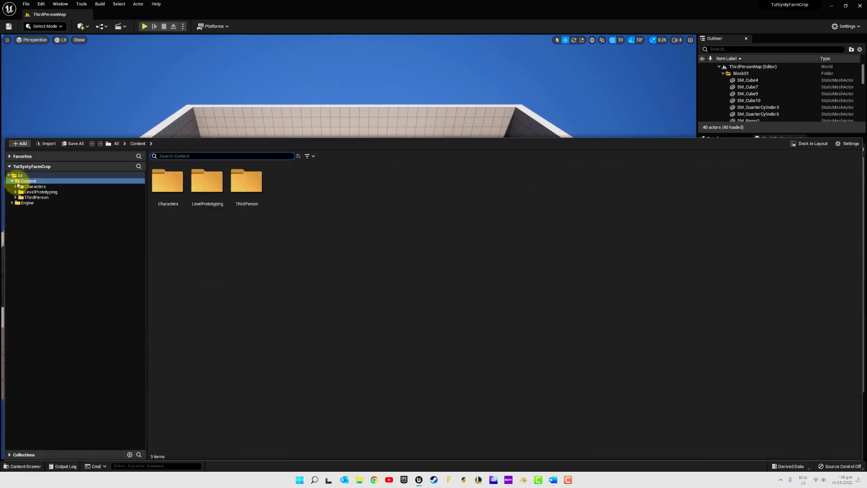
{"action": "right_click", "coordinate": [18, 182]}
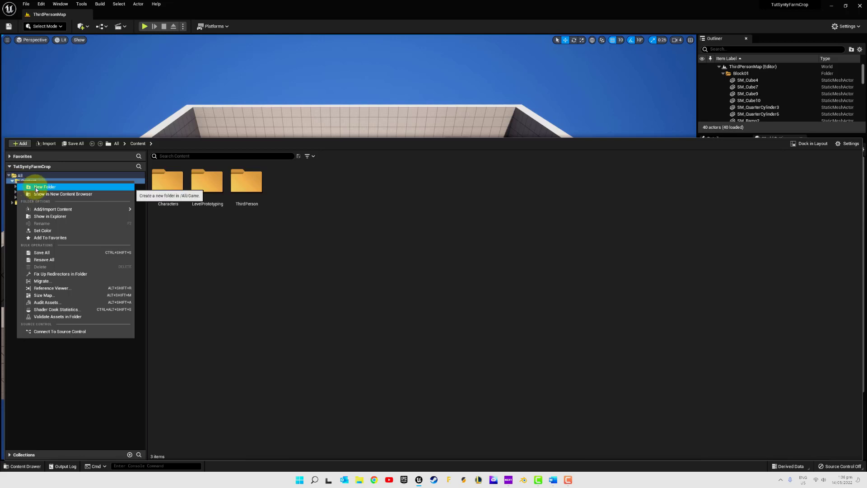
{"action": "left_click", "coordinate": [59, 188]}
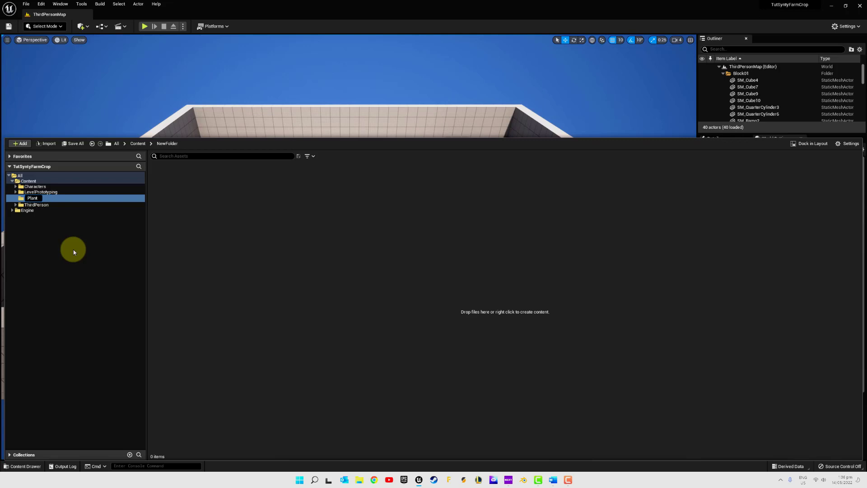
{"action": "key", "text": "Return"}
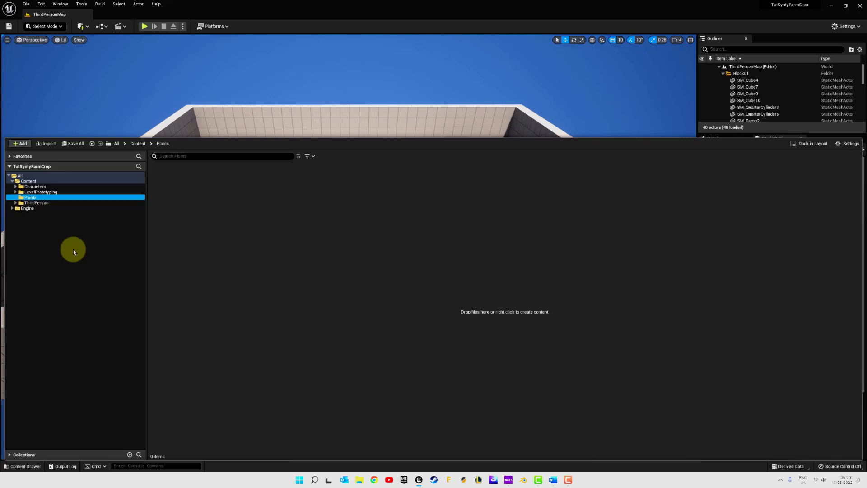
Step: Set the Plants folder colour to green
{"action": "right_click", "coordinate": [23, 198]}
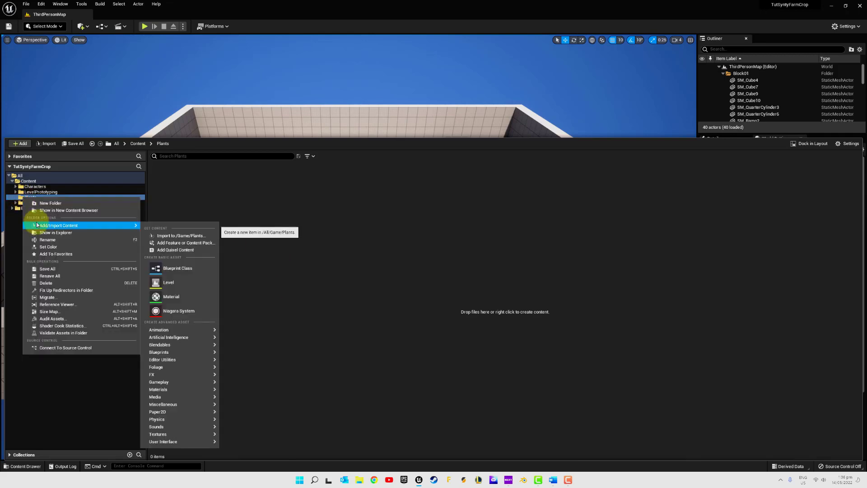
{"action": "left_click", "coordinate": [68, 247]}
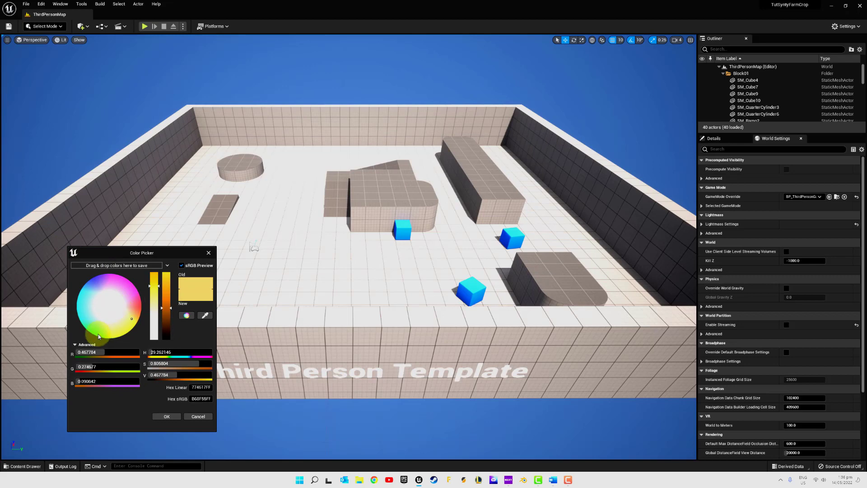
{"action": "left_click", "coordinate": [98, 336]}
{"action": "left_click", "coordinate": [160, 418]}
{"action": "left_click", "coordinate": [21, 466]}
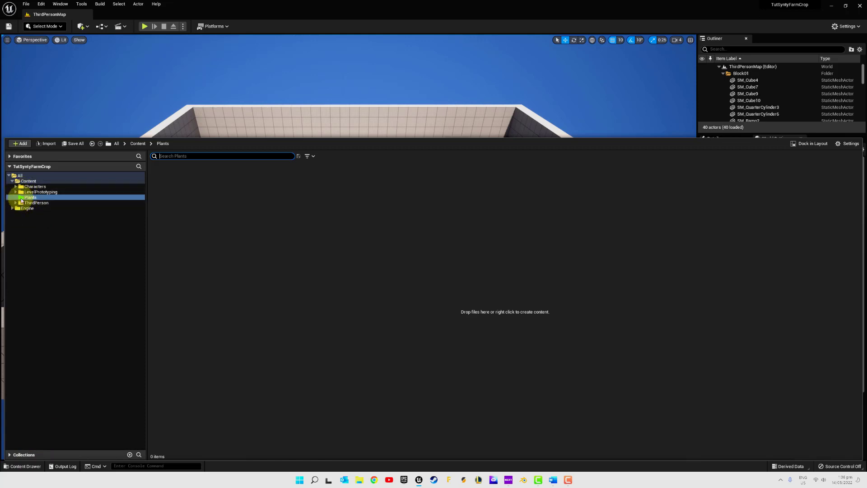
Step: Create Blueprints and Materials subfolders inside Plants
{"action": "right_click", "coordinate": [194, 188]}
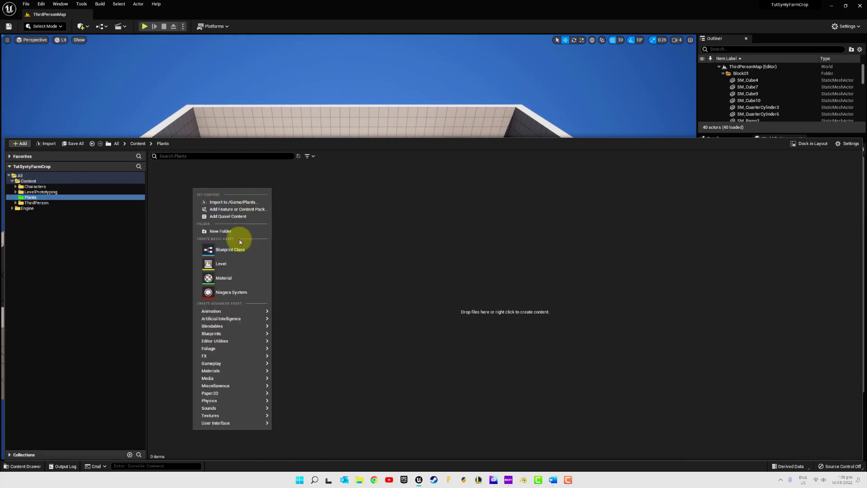
{"action": "left_click", "coordinate": [225, 232]}
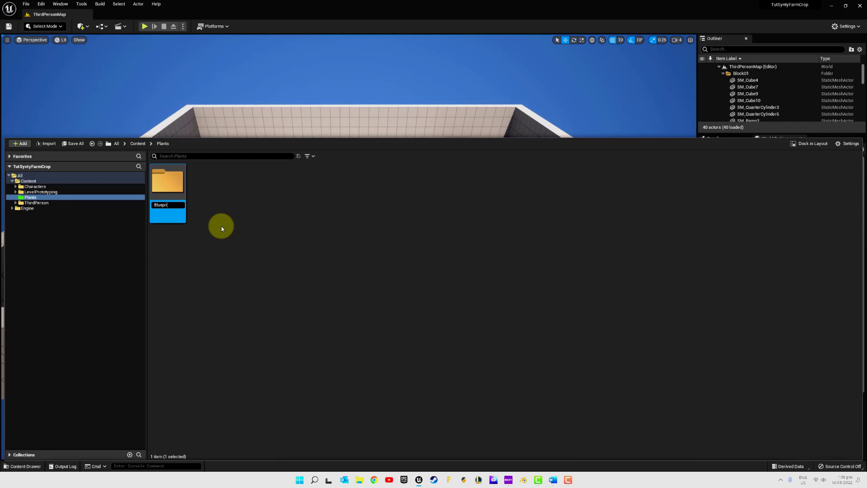
{"action": "right_click", "coordinate": [203, 180]}
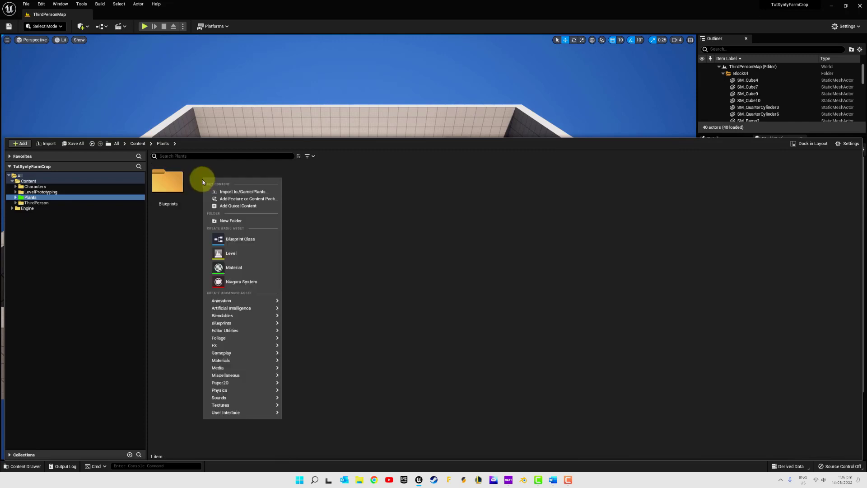
{"action": "left_click", "coordinate": [240, 223]}
{"action": "type", "text": "Mate"}
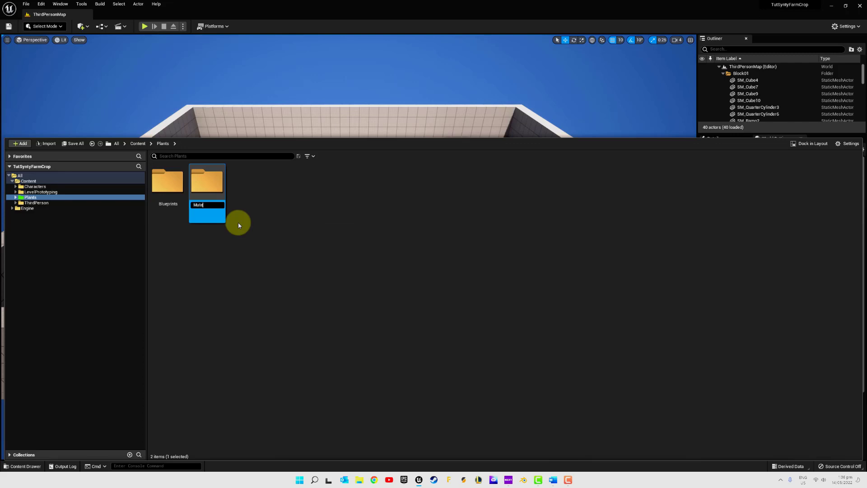
{"action": "type", "text": "rials"}
{"action": "key", "text": "Return"}
Step: Add Meshes and Textures subfolders inside Plants, then deselect the last folder
{"action": "right_click", "coordinate": [256, 188]}
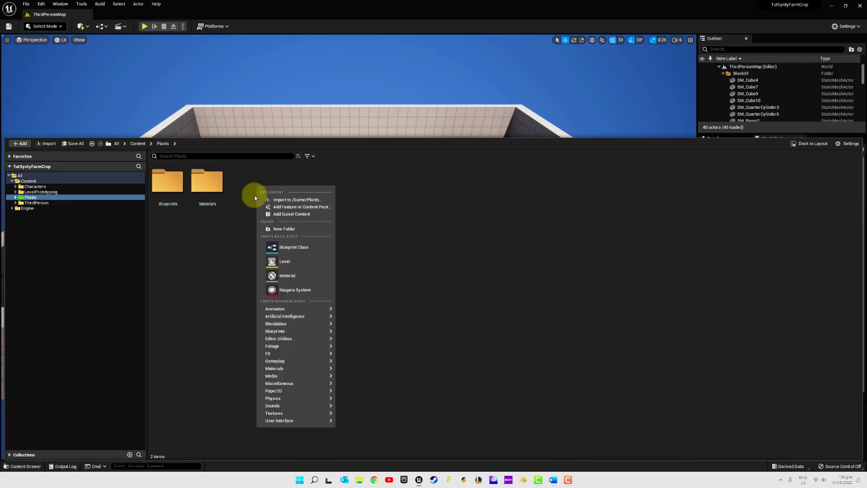
{"action": "left_click", "coordinate": [281, 229]}
{"action": "type", "text": "Meshes"}
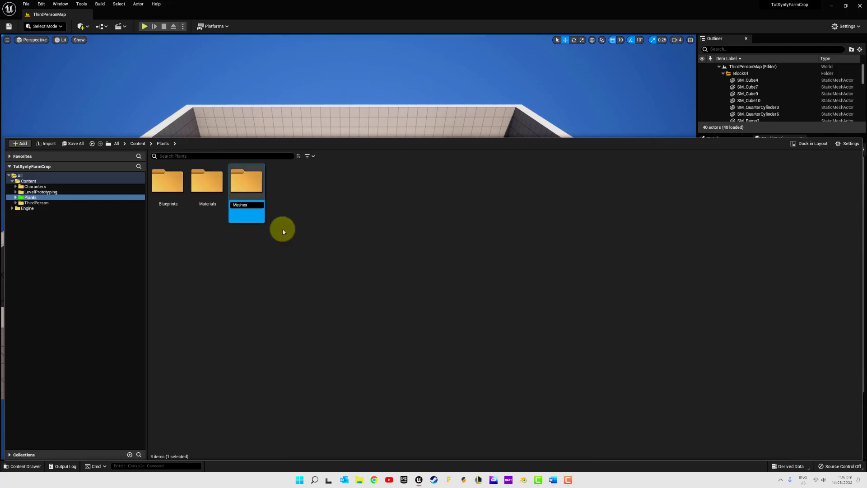
{"action": "key", "text": "Return"}
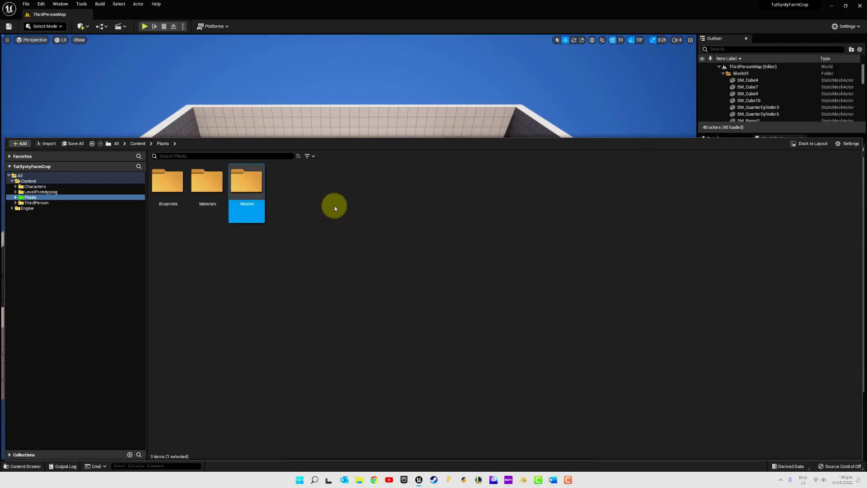
{"action": "right_click", "coordinate": [281, 183]}
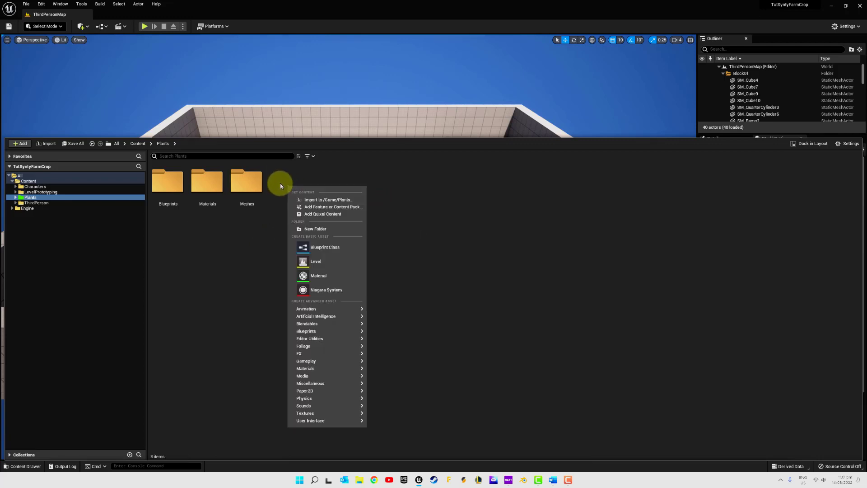
{"action": "left_click", "coordinate": [321, 229]}
{"action": "type", "text": "Textures"}
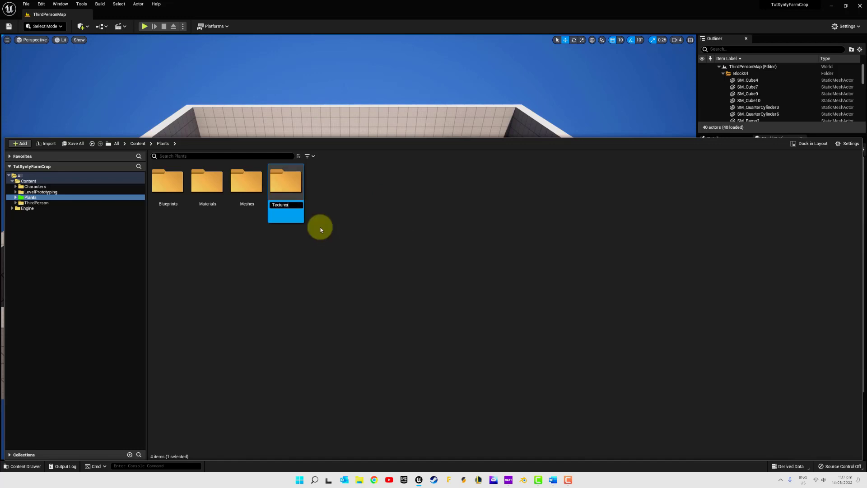
{"action": "key", "text": "Return"}
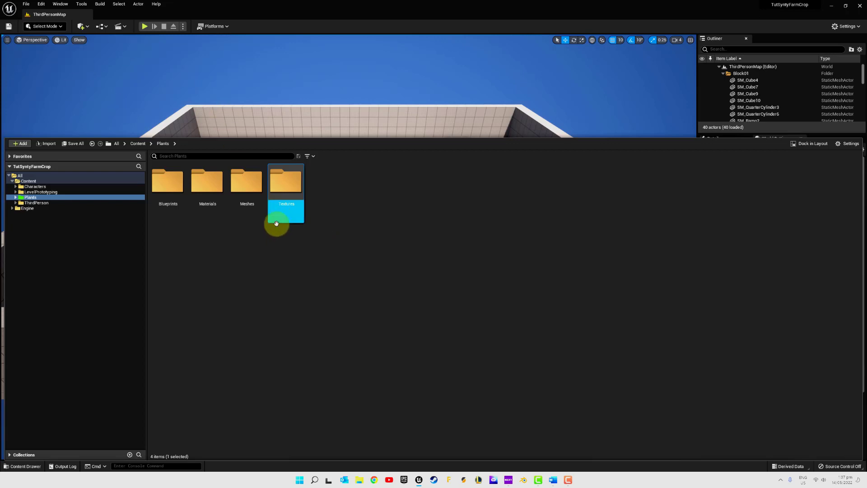
{"action": "left_click", "coordinate": [240, 256]}
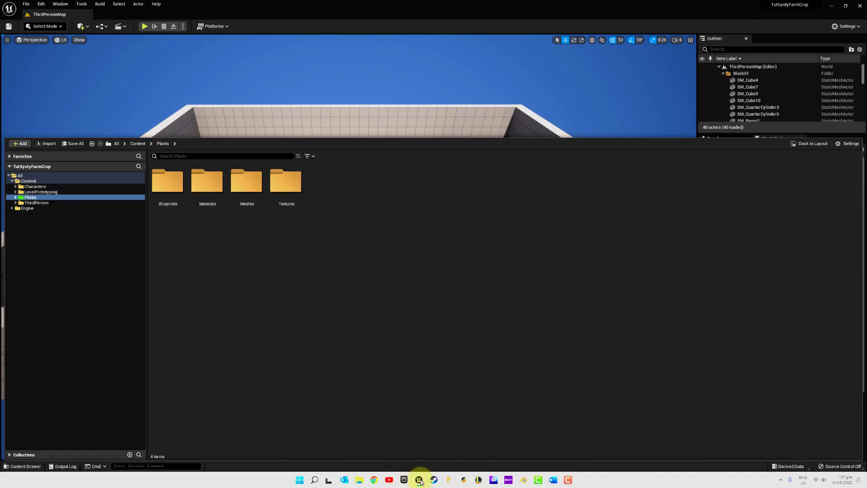
Step: In File Explorer, go to Documents > Synty Projects > POLYGONfarmPack and open the project file
{"action": "left_click", "coordinate": [358, 480]}
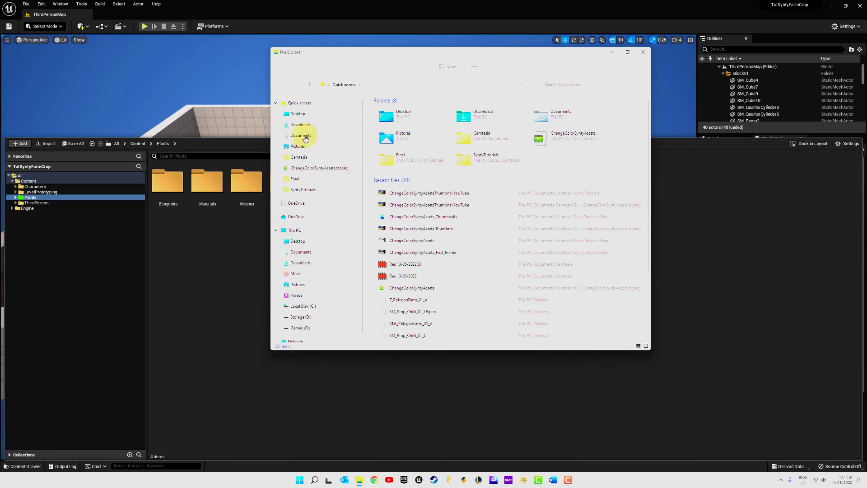
{"action": "left_click", "coordinate": [301, 136]}
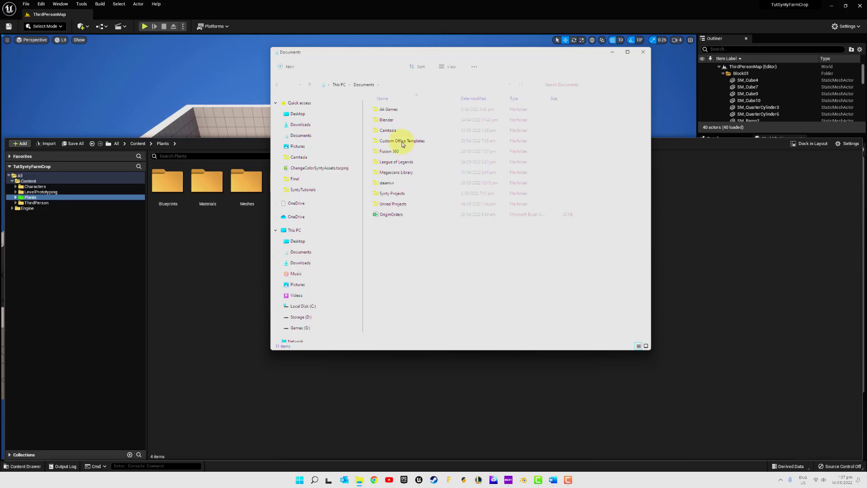
{"action": "double_click", "coordinate": [378, 195]}
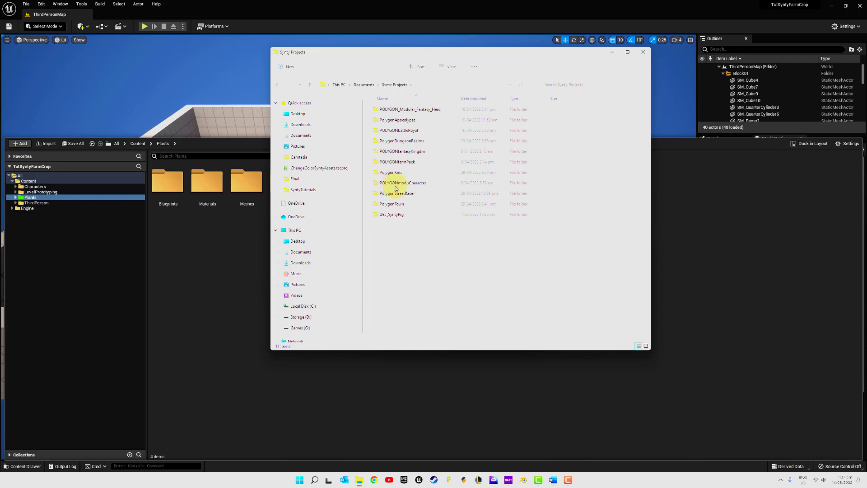
{"action": "double_click", "coordinate": [377, 163]}
{"action": "left_click", "coordinate": [377, 164]}
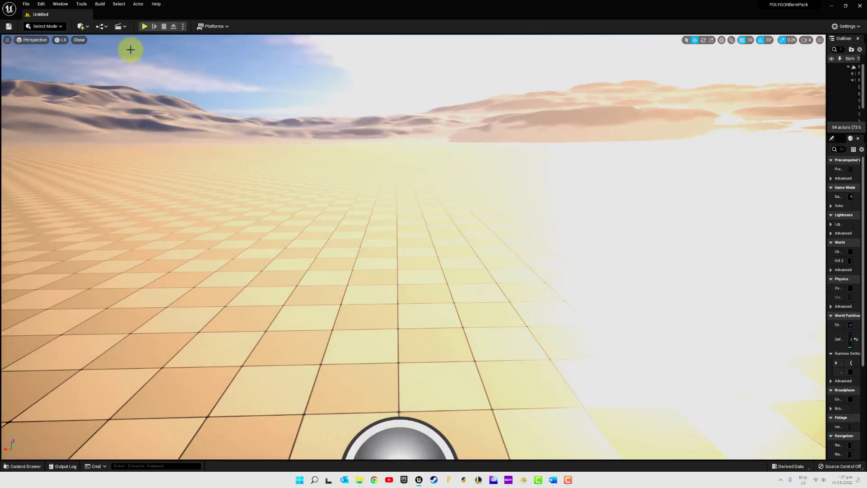
Step: Migrate the PolygonFarm folder, unchecking StarterContent in the Asset Report
{"action": "left_click", "coordinate": [10, 466]}
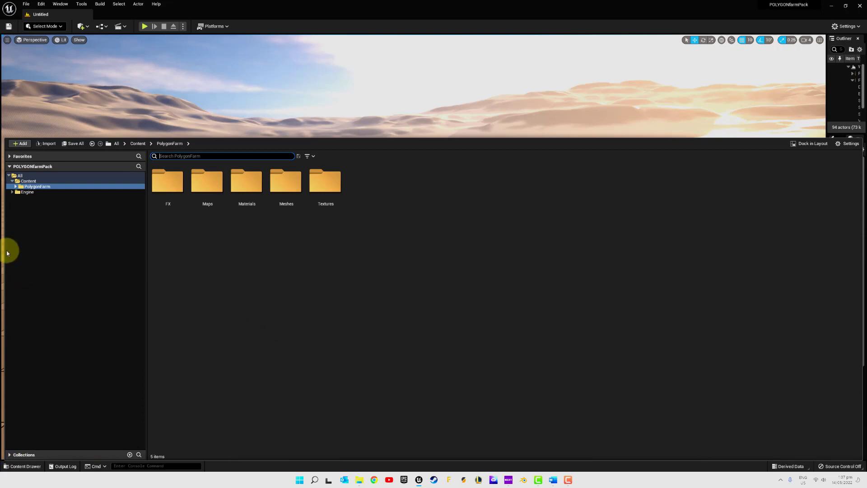
{"action": "left_click", "coordinate": [16, 187]}
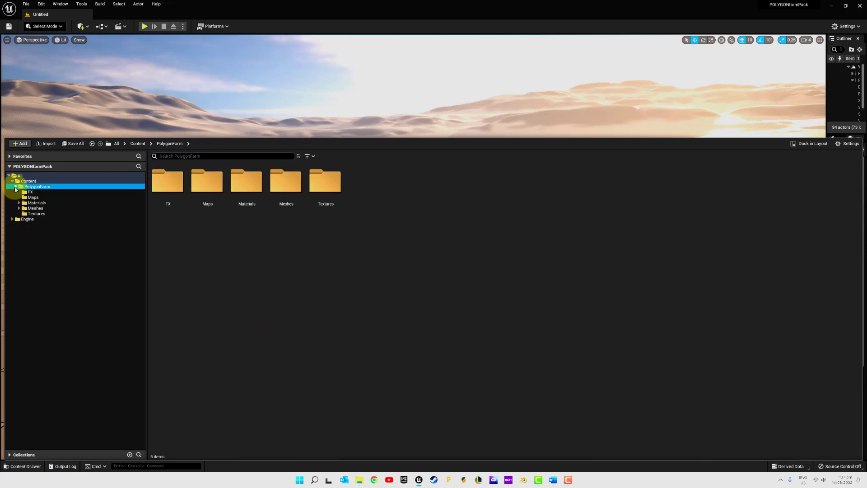
{"action": "left_click", "coordinate": [16, 187]}
{"action": "right_click", "coordinate": [20, 187]}
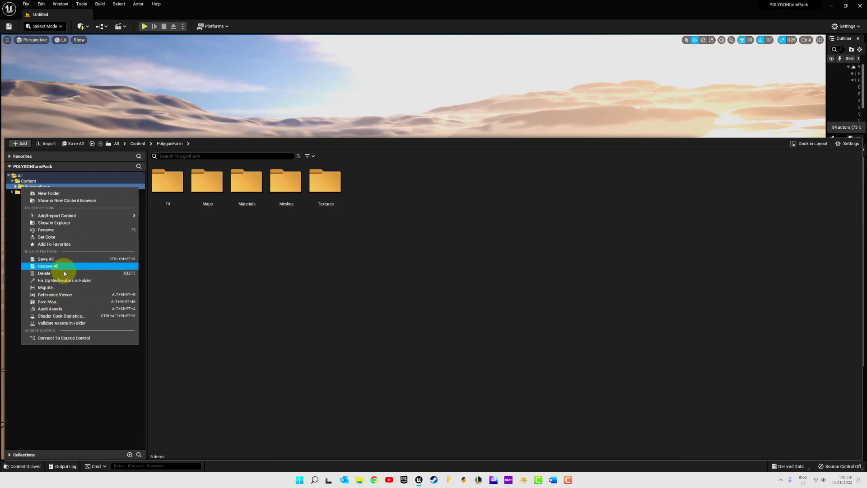
{"action": "left_click", "coordinate": [68, 288]}
{"action": "scroll", "coordinate": [392, 224], "scroll_direction": "down", "scroll_amount": 15}
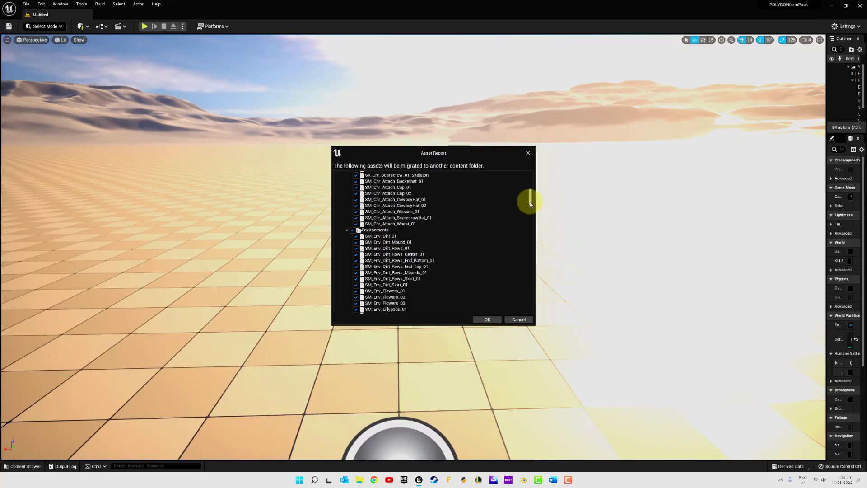
{"action": "left_click_drag", "start_coordinate": [529, 199], "coordinate": [531, 315]}
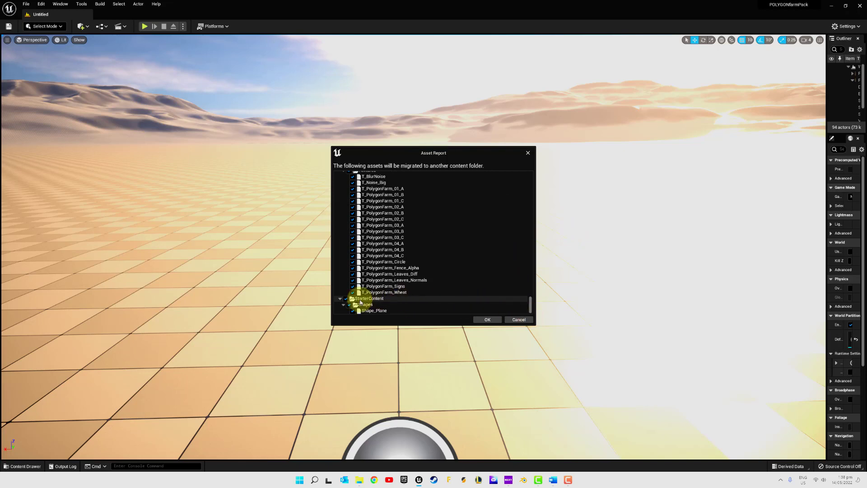
{"action": "left_click", "coordinate": [346, 299]}
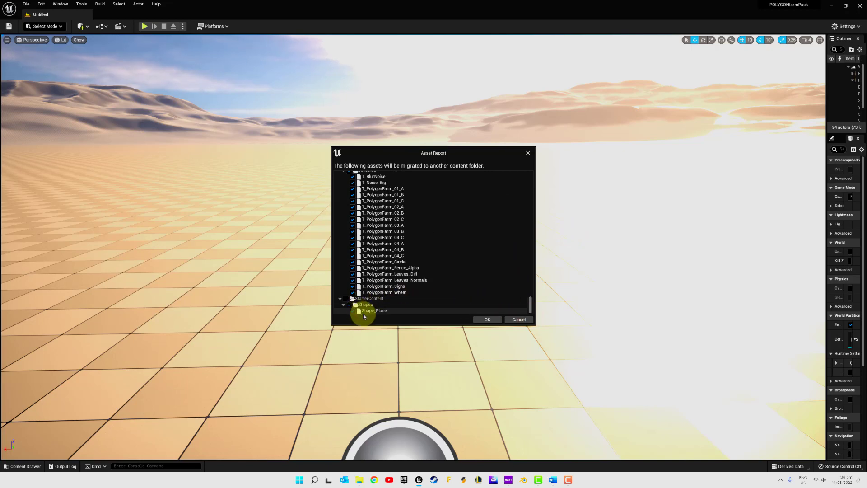
Step: Accept the asset list and target Documents > Unreal Projects > TutSyntyFarmCrop > Content
{"action": "left_click", "coordinate": [484, 320]}
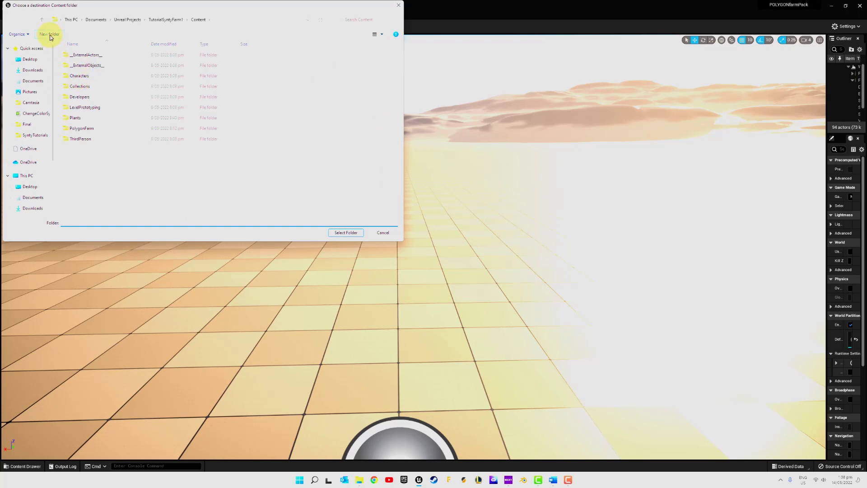
{"action": "left_click", "coordinate": [30, 81]}
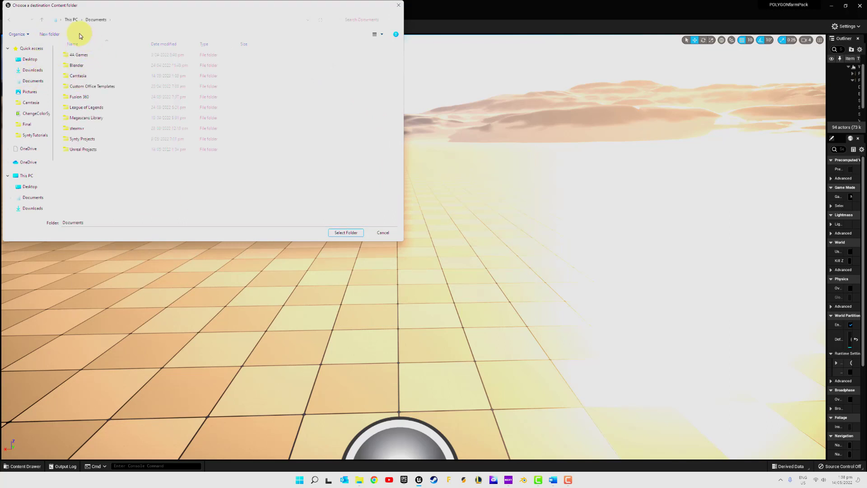
{"action": "double_click", "coordinate": [76, 150]}
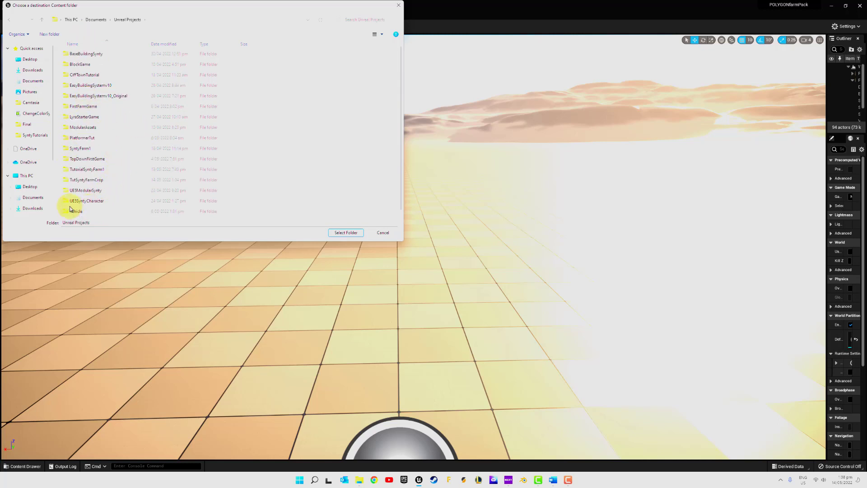
{"action": "double_click", "coordinate": [68, 180]}
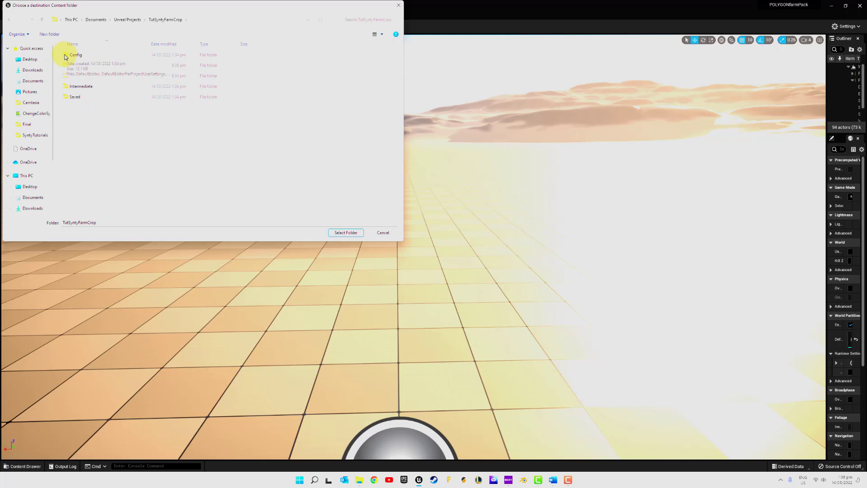
{"action": "left_click", "coordinate": [65, 57]}
{"action": "left_click", "coordinate": [65, 68]}
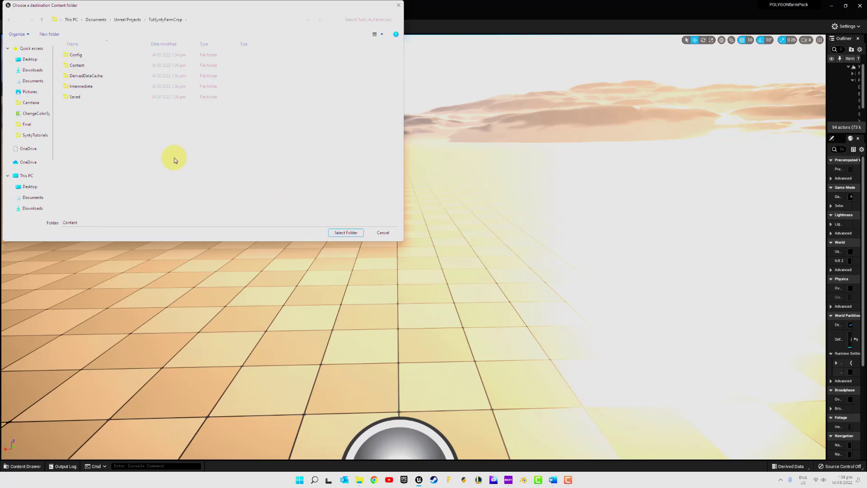
{"action": "double_click", "coordinate": [67, 66]}
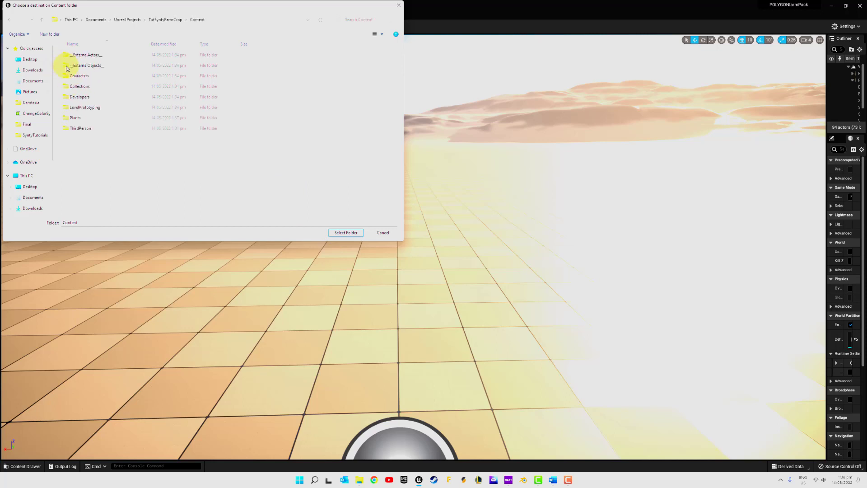
{"action": "left_click", "coordinate": [343, 233]}
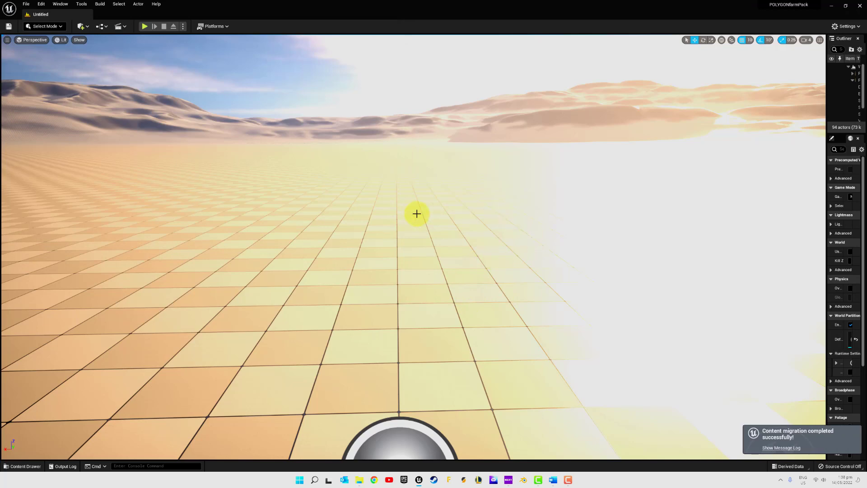
Step: Close the farm pack editor and Explorer, then colour the PolygonFarm folder bright yellow
{"action": "left_click", "coordinate": [861, 6]}
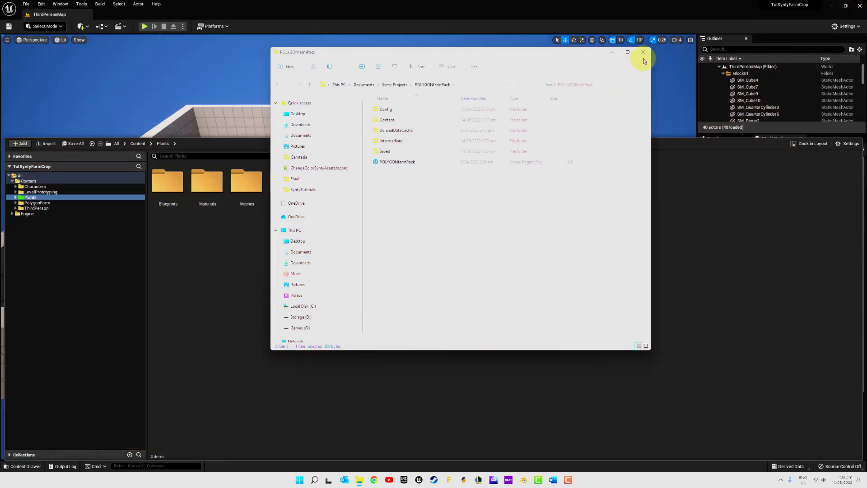
{"action": "left_click", "coordinate": [643, 51]}
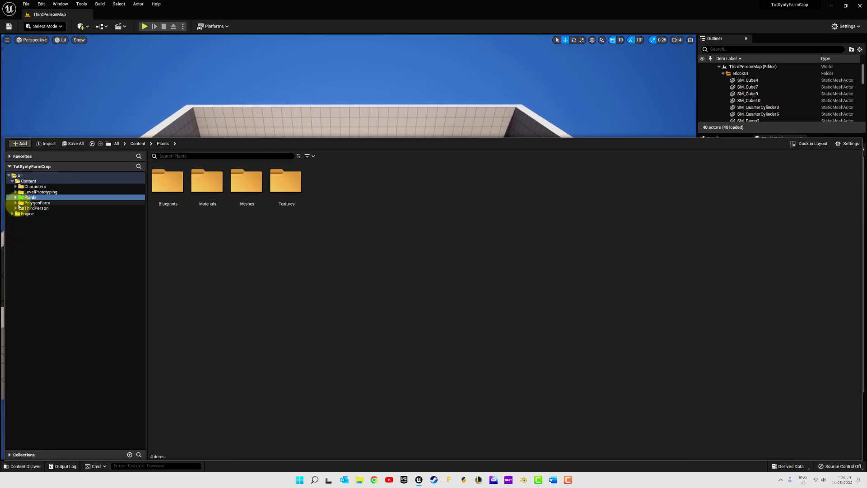
{"action": "right_click", "coordinate": [19, 203]}
{"action": "mouse_move", "coordinate": [45, 255]}
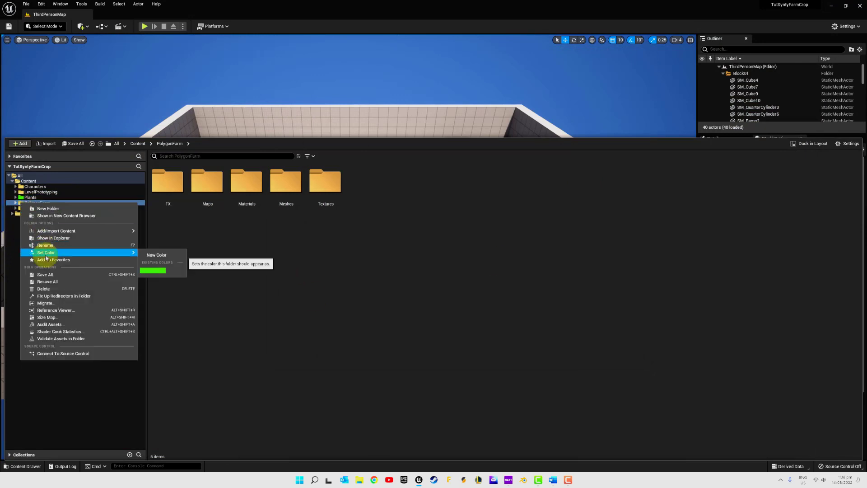
{"action": "left_click", "coordinate": [153, 254]}
{"action": "left_click_drag", "start_coordinate": [227, 331], "coordinate": [225, 363]}
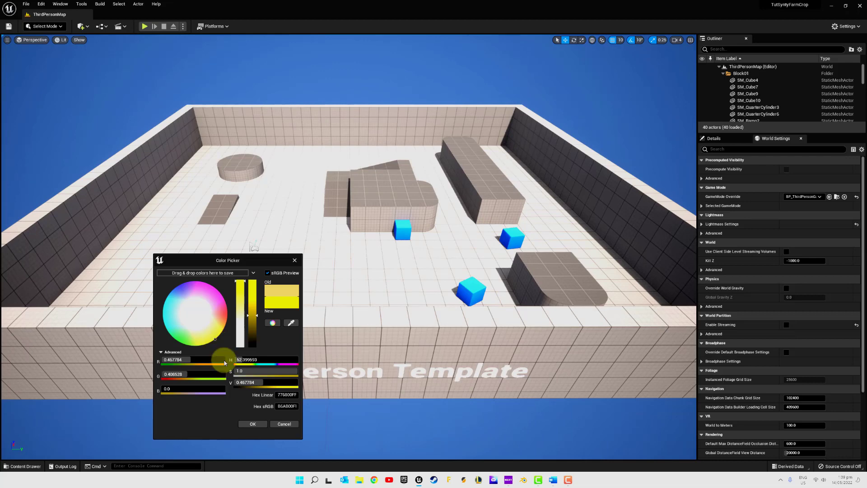
{"action": "left_click", "coordinate": [254, 423]}
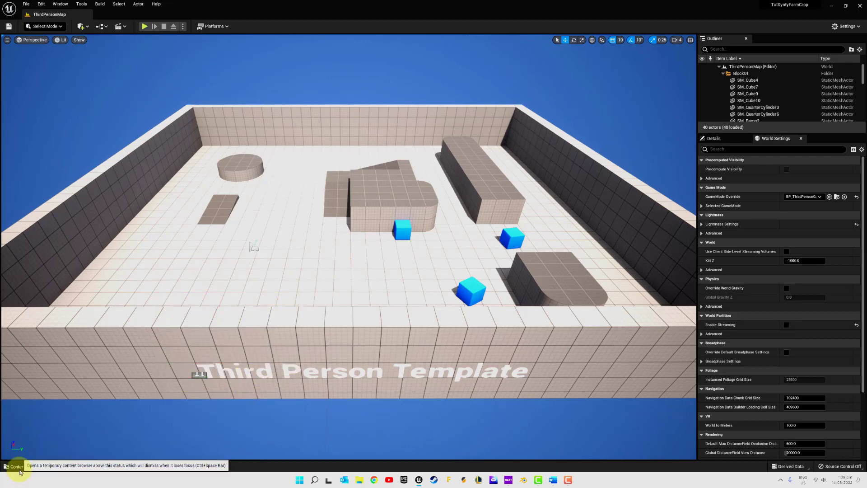
{"action": "left_click", "coordinate": [19, 466]}
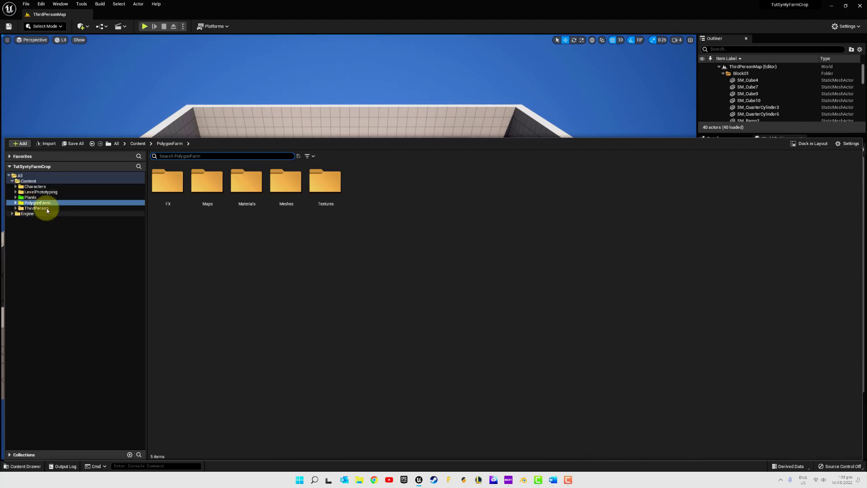
{"action": "left_click", "coordinate": [28, 197]}
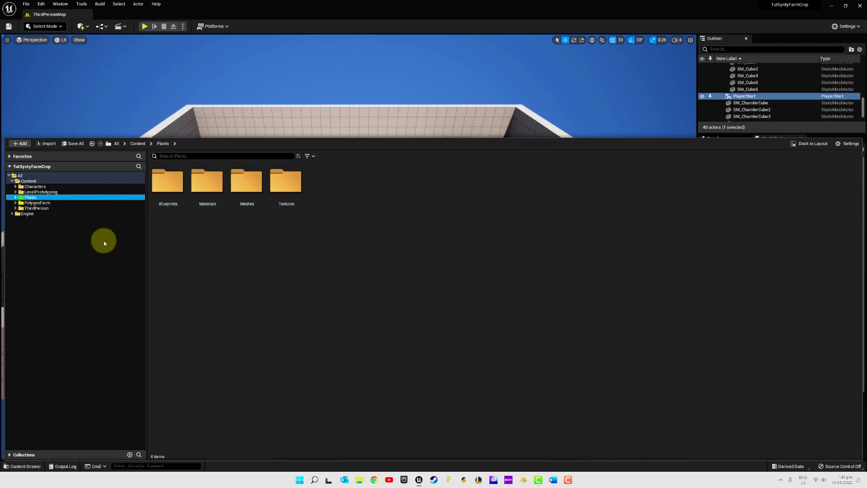